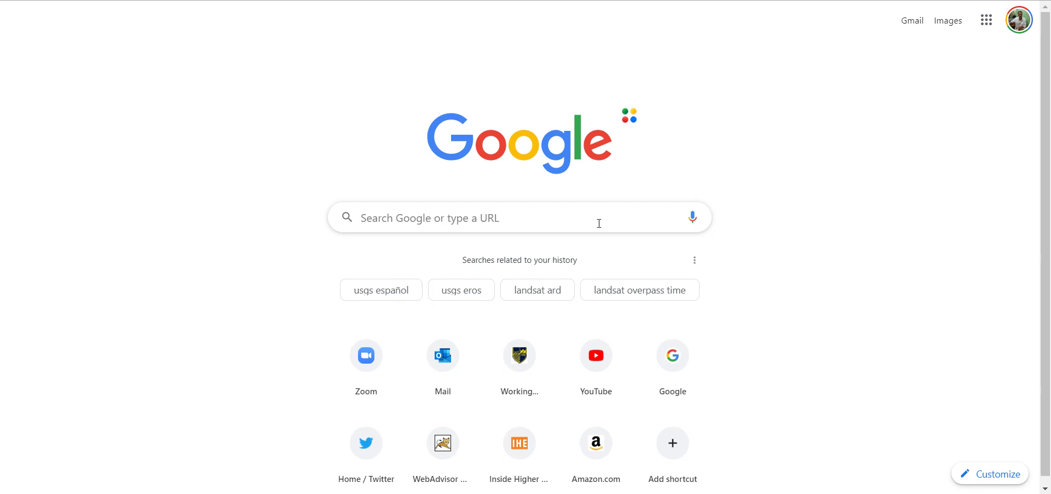
Step: Run a Google search for 'earth explorer'
{"action": "left_click", "coordinate": [576, 216]}
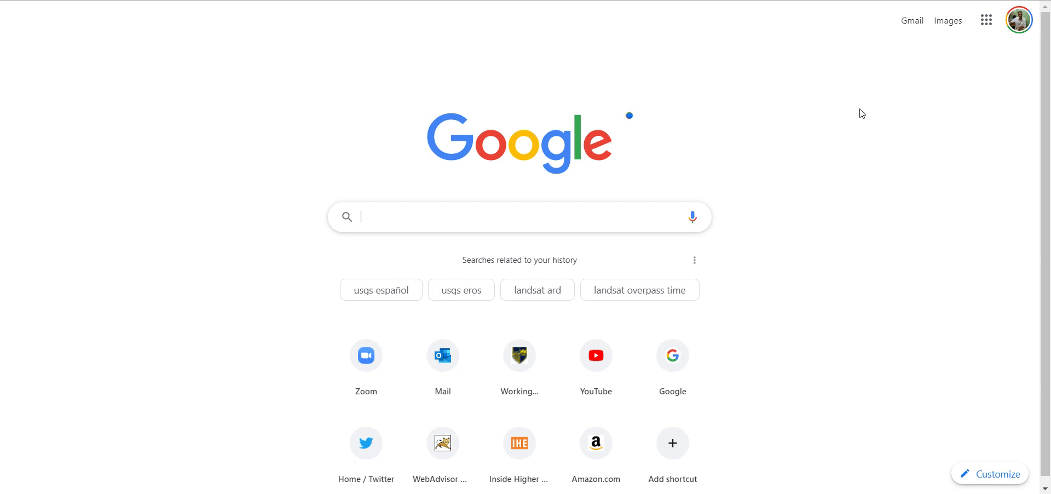
{"action": "type", "text": "e"}
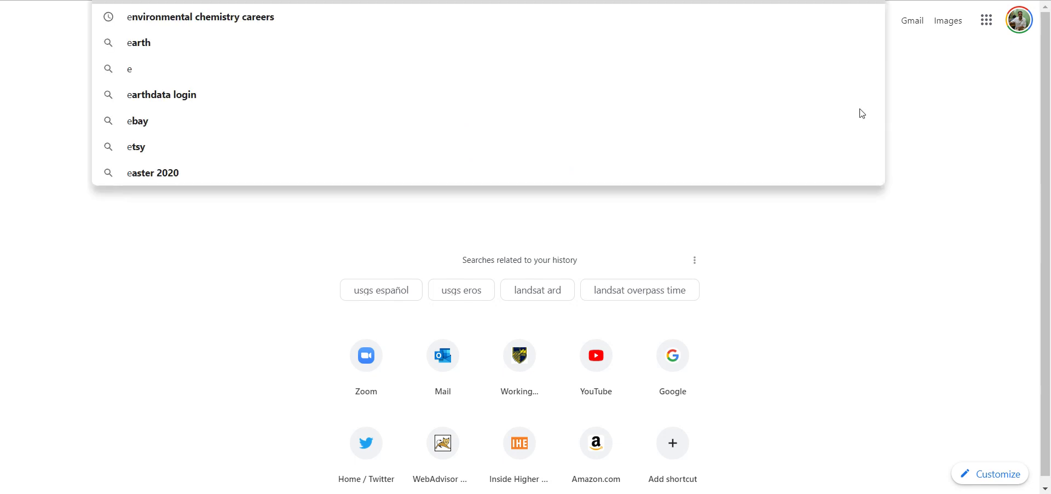
{"action": "type", "text": "arth explorer"}
{"action": "key", "text": "Return"}
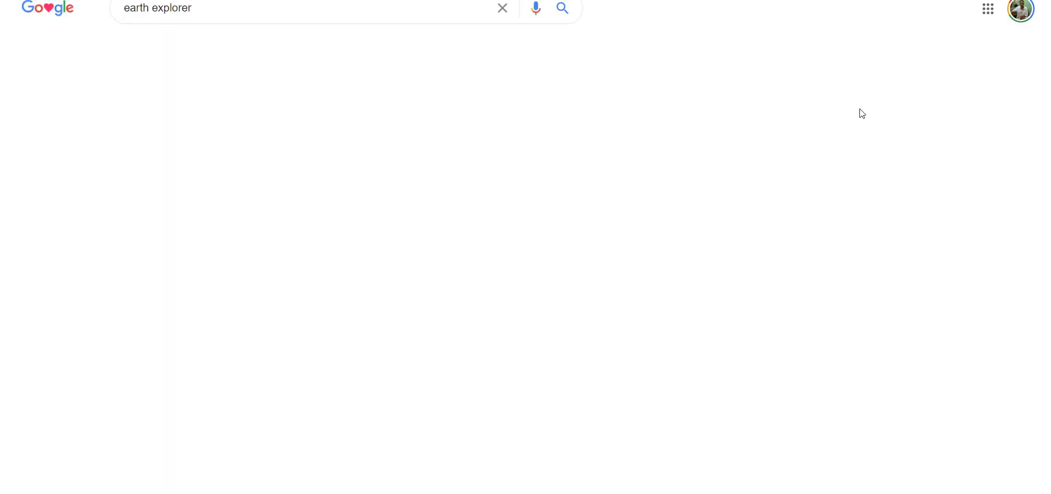
Step: Open the EarthExplorer home page and clear the leftover polygon coordinates in Search Criteria
{"action": "left_click", "coordinate": [172, 124]}
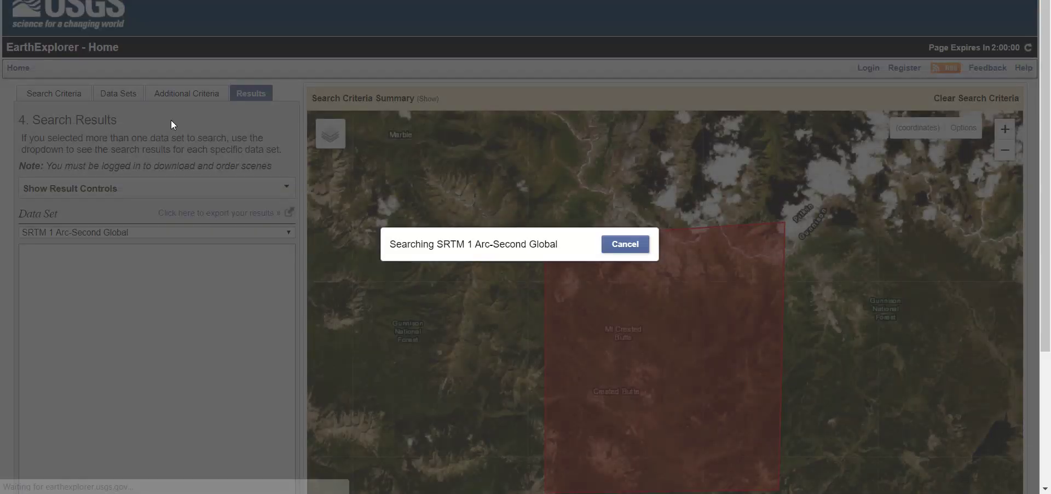
{"action": "scroll", "coordinate": [272, 355], "scroll_direction": "down", "scroll_amount": 4}
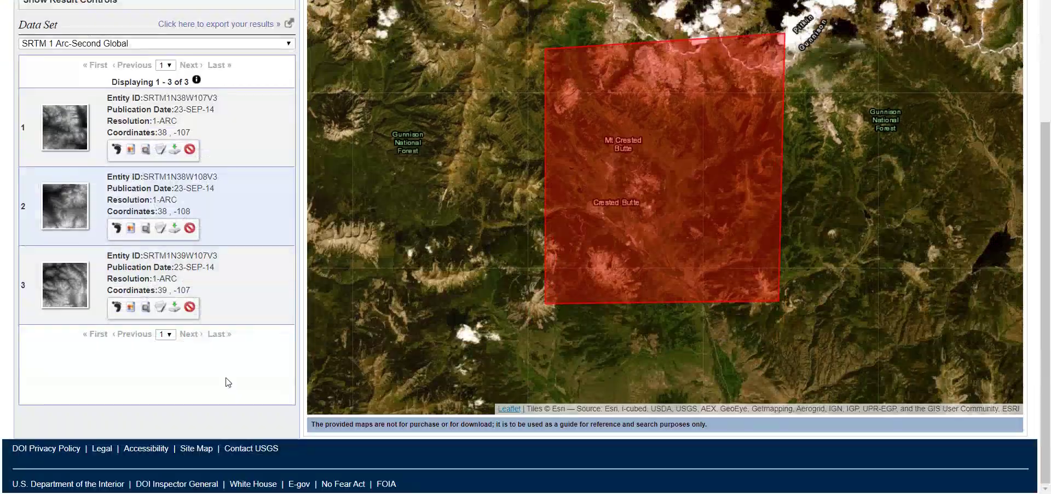
{"action": "scroll", "coordinate": [228, 380], "scroll_direction": "up", "scroll_amount": 4}
{"action": "left_click", "coordinate": [59, 98]}
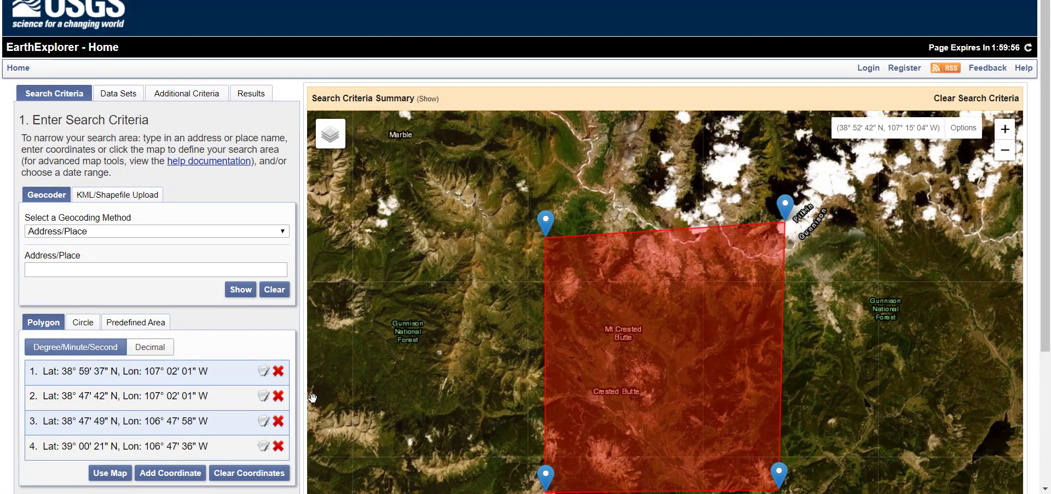
{"action": "left_click", "coordinate": [249, 472]}
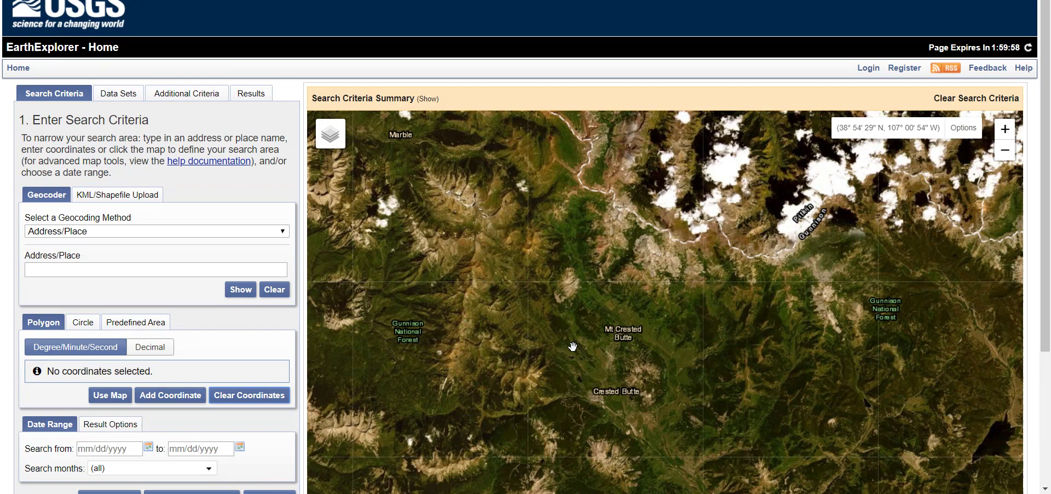
Step: Pan and zoom the map from the central US across Colorado until Crested Butte is centred
{"action": "scroll", "coordinate": [574, 346], "scroll_direction": "down", "scroll_amount": 5}
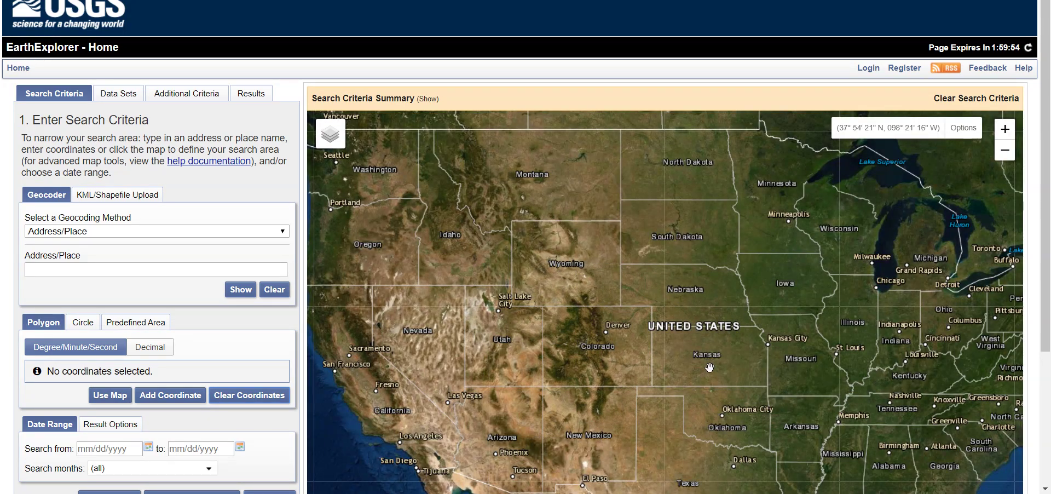
{"action": "left_click_drag", "start_coordinate": [753, 361], "coordinate": [719, 268]}
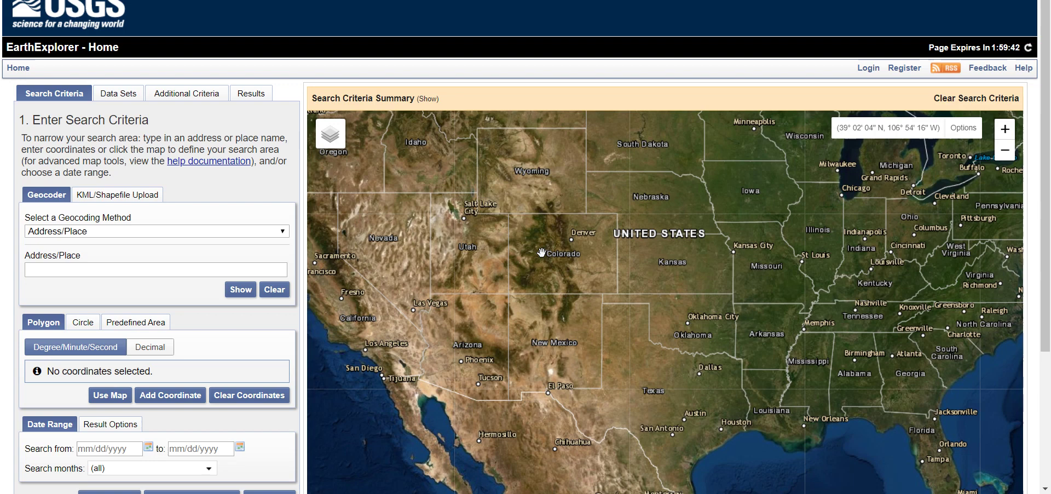
{"action": "scroll", "coordinate": [556, 250], "scroll_direction": "up", "scroll_amount": 3}
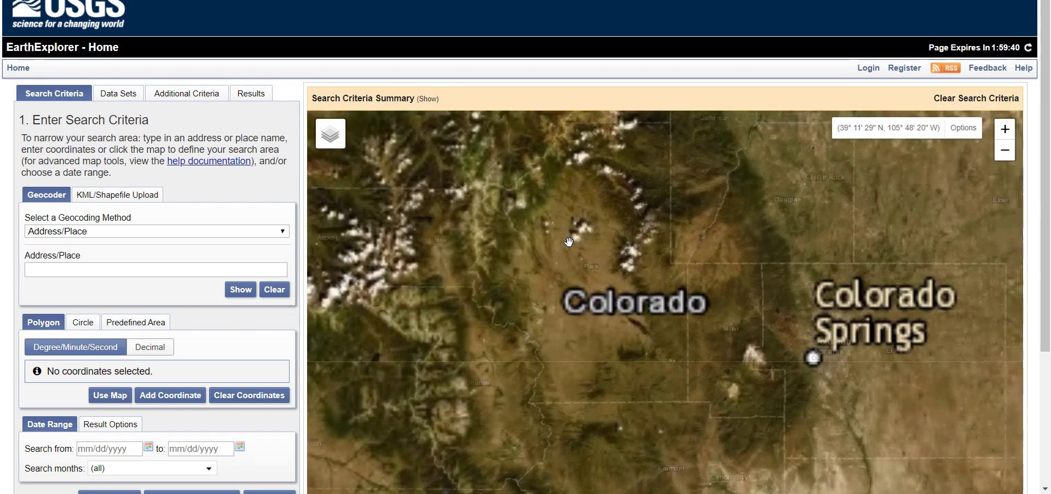
{"action": "left_click_drag", "start_coordinate": [547, 238], "coordinate": [718, 232]}
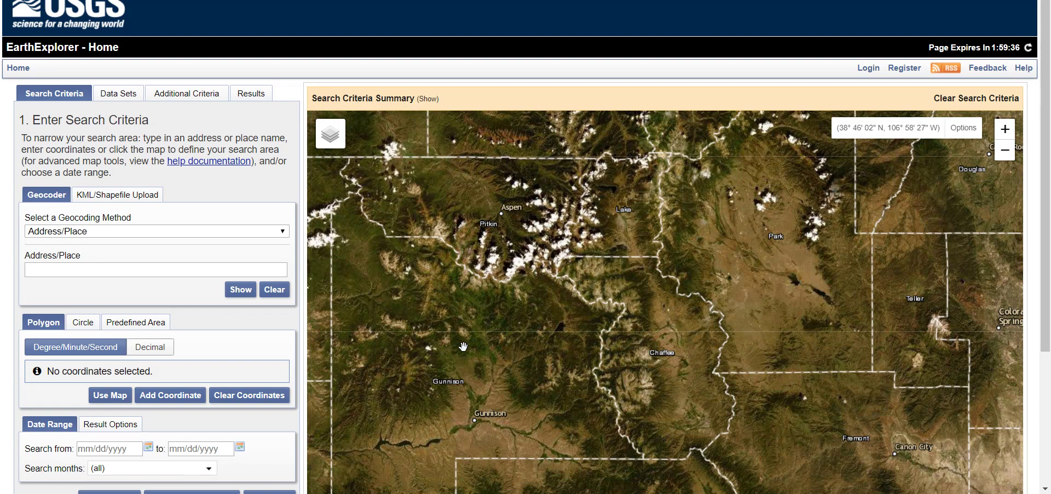
{"action": "left_click_drag", "start_coordinate": [463, 346], "coordinate": [525, 268]}
{"action": "scroll", "coordinate": [535, 280], "scroll_direction": "up", "scroll_amount": 2}
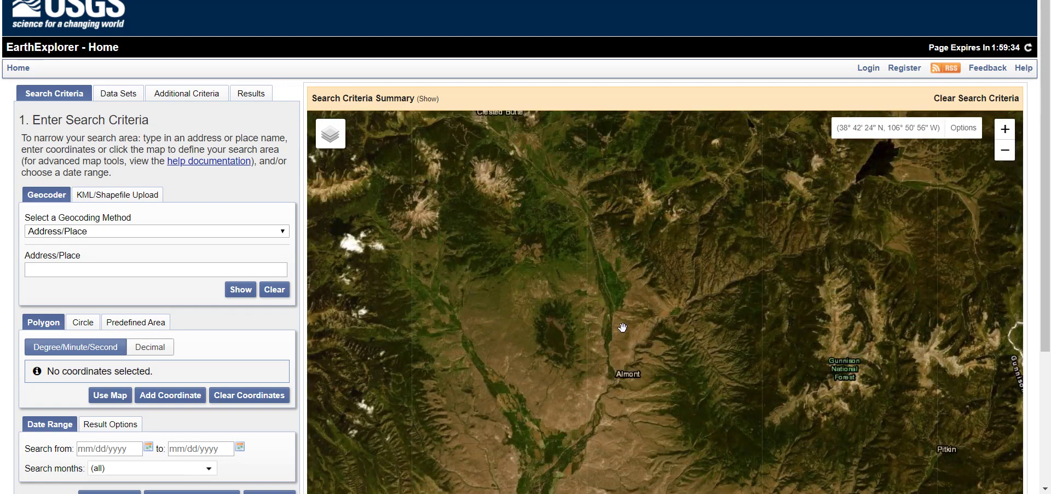
{"action": "scroll", "coordinate": [512, 234], "scroll_direction": "down", "scroll_amount": 2}
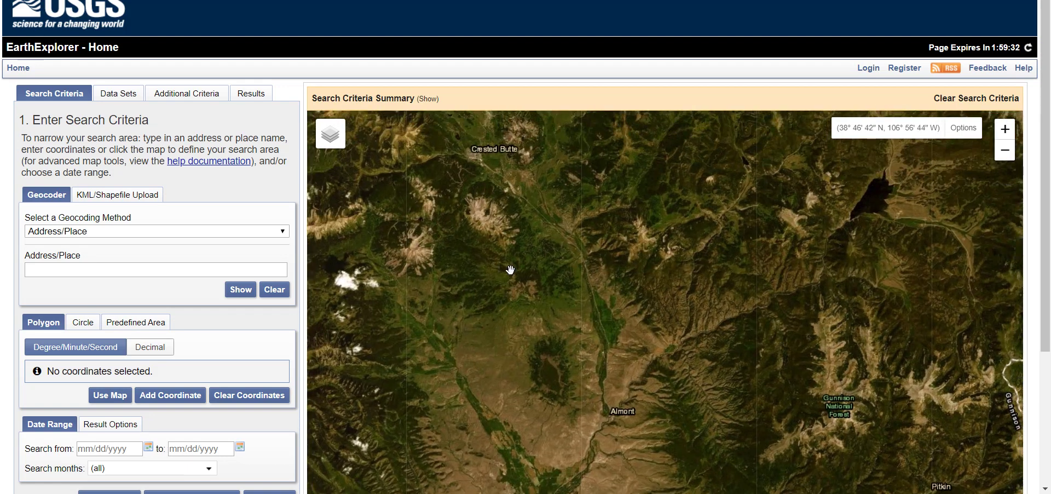
{"action": "scroll", "coordinate": [509, 227], "scroll_direction": "up", "scroll_amount": 2}
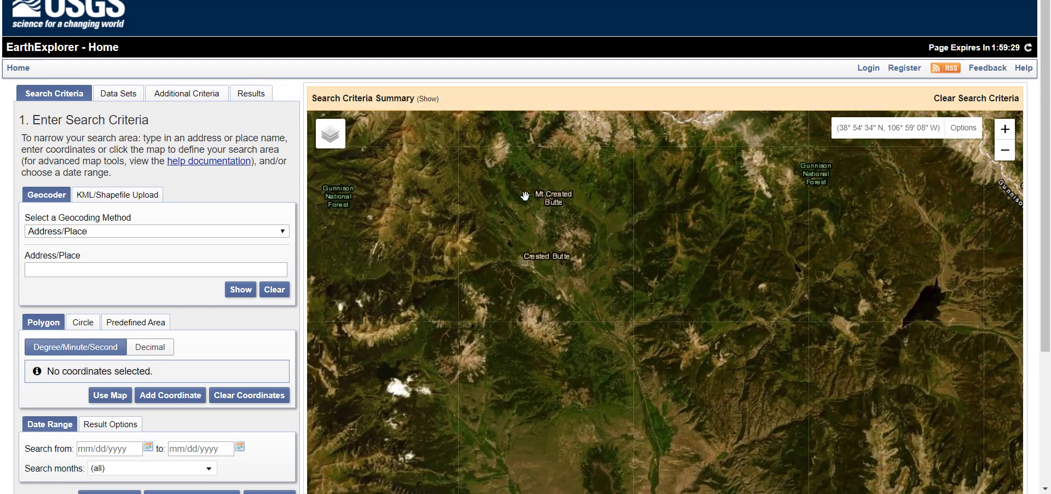
{"action": "left_click_drag", "start_coordinate": [523, 227], "coordinate": [539, 313]}
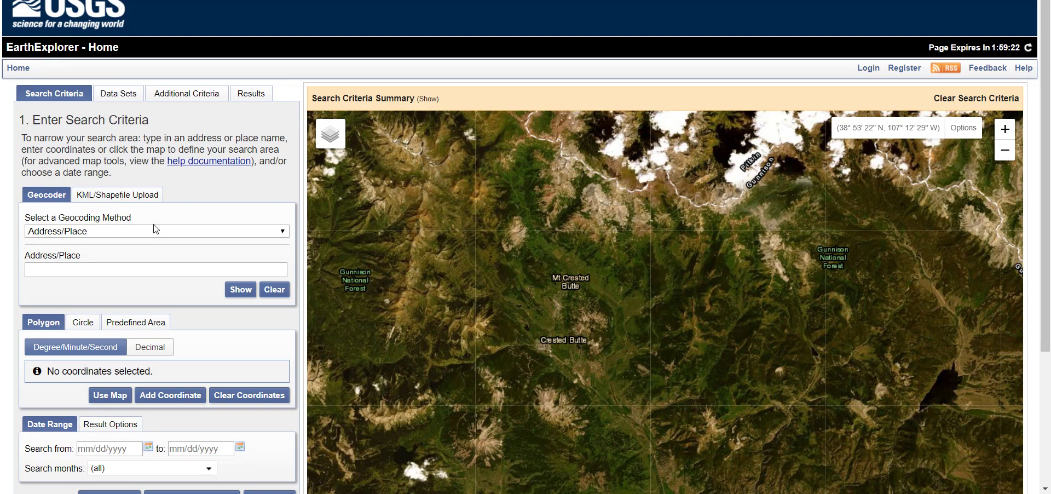
{"action": "scroll", "coordinate": [229, 190], "scroll_direction": "down", "scroll_amount": 3}
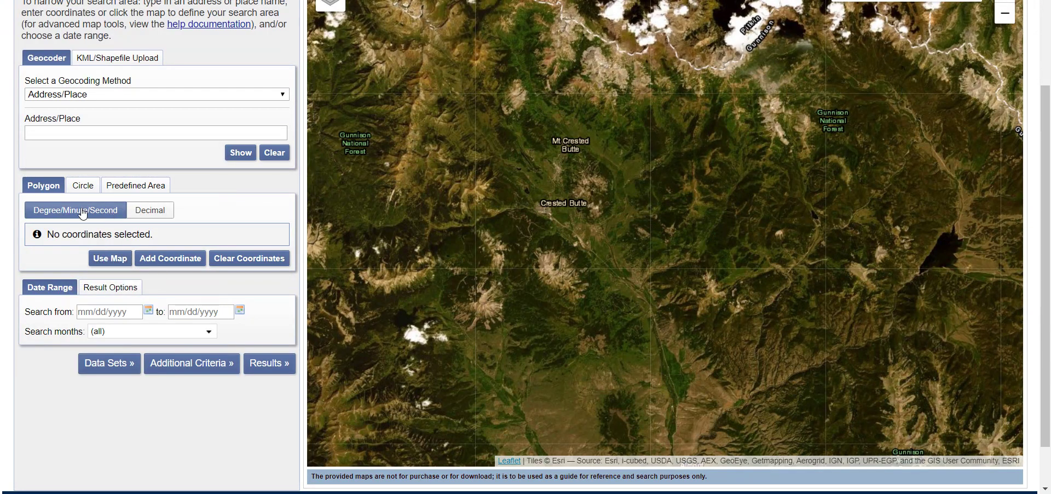
Step: Clear the stray coordinates, then place NW, SW, SE and NE corners around Crested Butte
{"action": "left_click", "coordinate": [111, 258]}
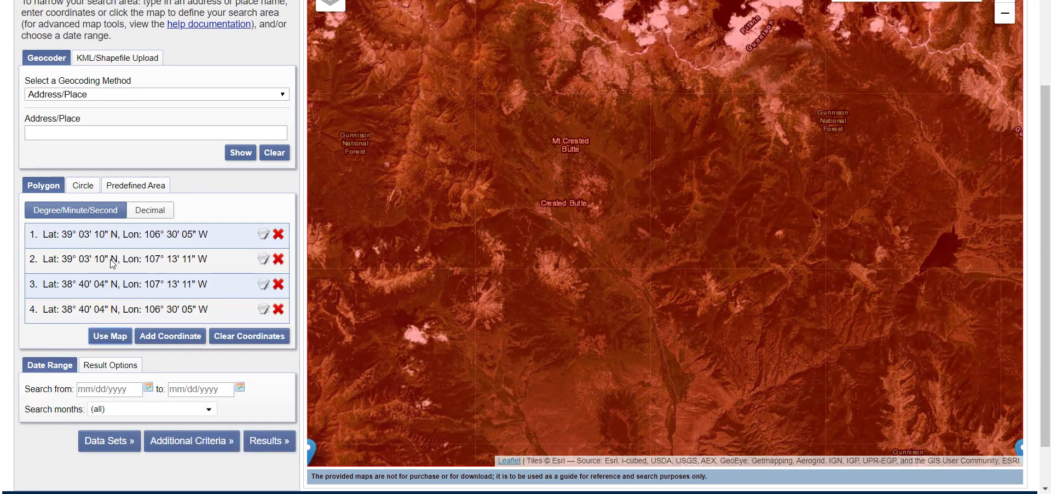
{"action": "left_click", "coordinate": [251, 331]}
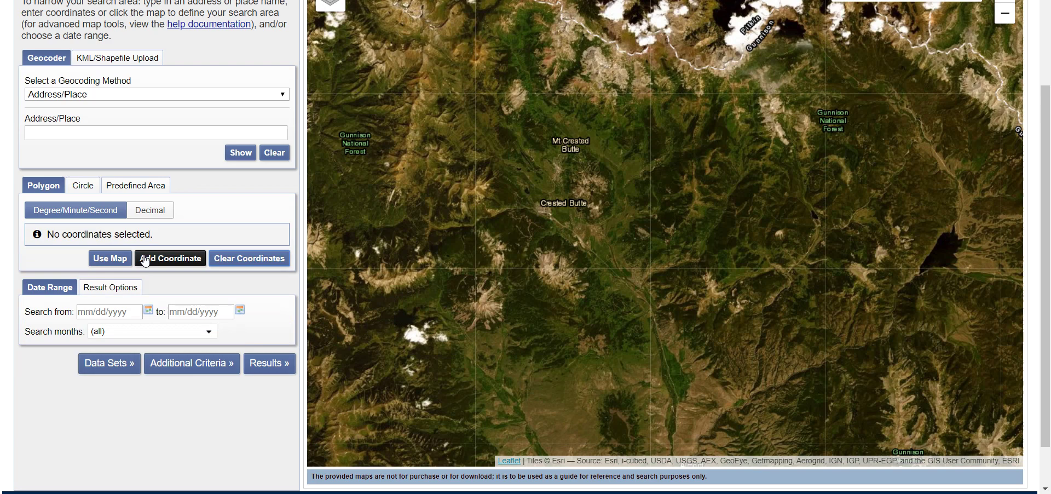
{"action": "left_click", "coordinate": [481, 88]}
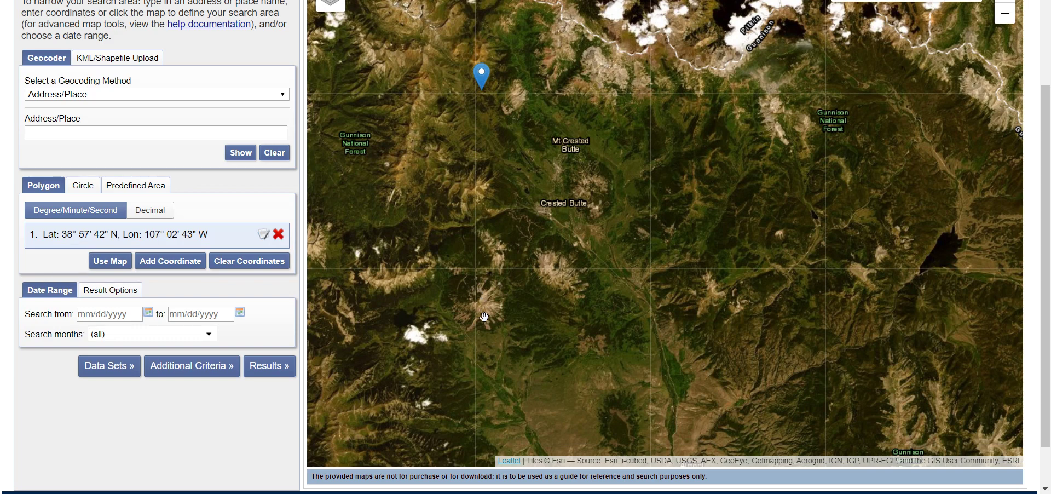
{"action": "left_click", "coordinate": [487, 337]}
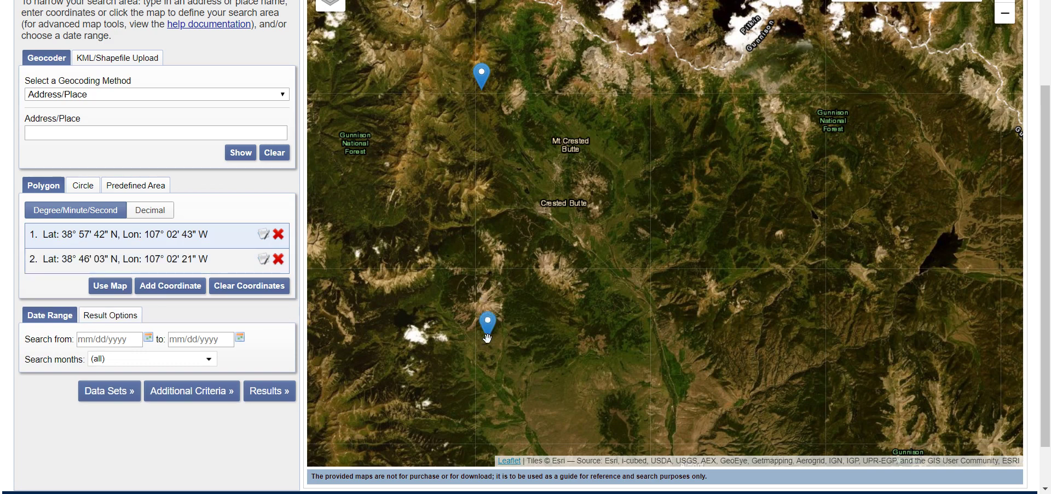
{"action": "left_click", "coordinate": [699, 345]}
{"action": "left_click", "coordinate": [697, 80]}
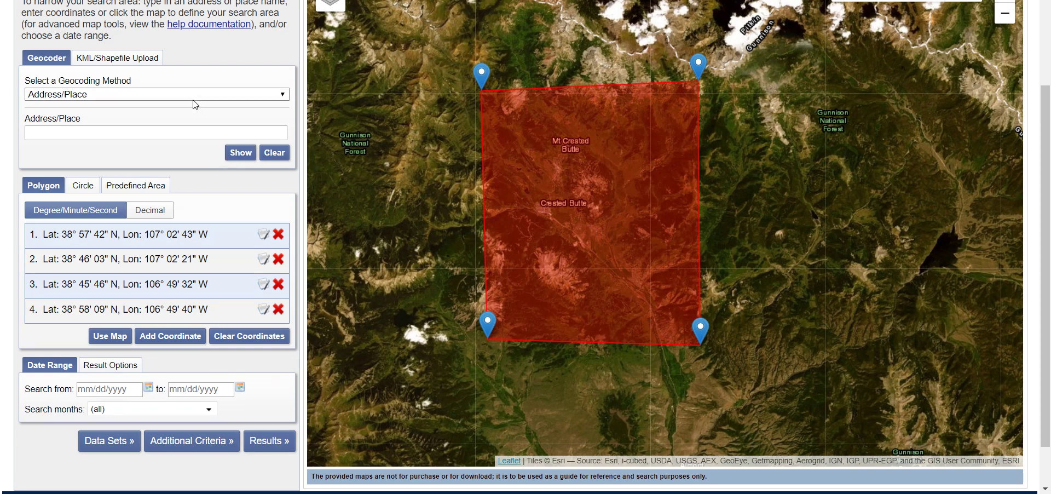
Step: Go to Data Sets, browse Digital Line Graphs and Land Cover, and leave Digital Elevation expanded
{"action": "left_click", "coordinate": [111, 443]}
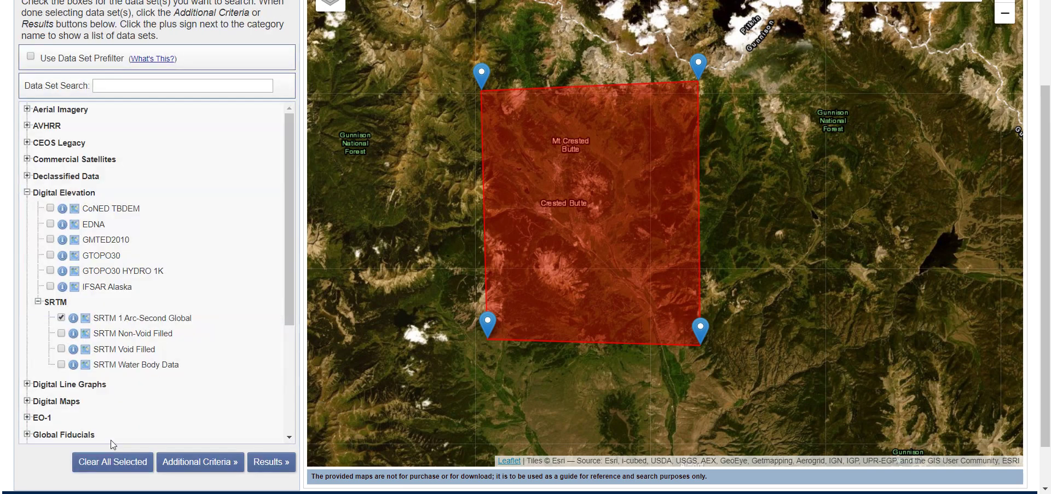
{"action": "left_click", "coordinate": [26, 192]}
{"action": "scroll", "coordinate": [33, 192], "scroll_direction": "up", "scroll_amount": 3}
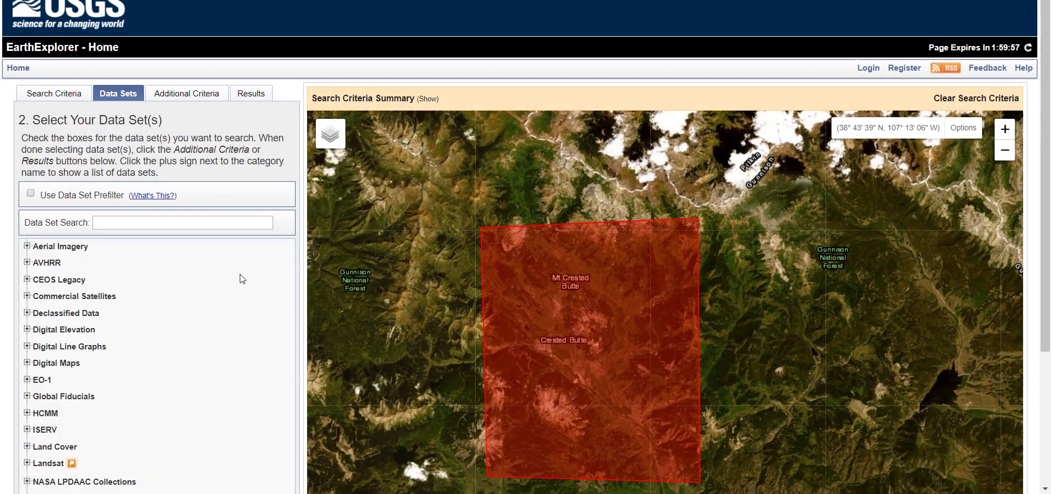
{"action": "scroll", "coordinate": [212, 270], "scroll_direction": "down", "scroll_amount": 3}
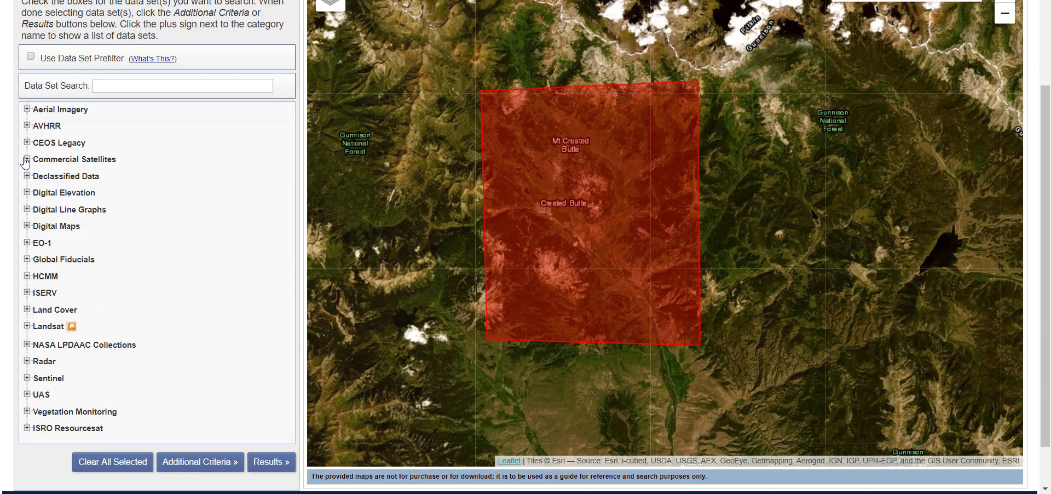
{"action": "left_click", "coordinate": [26, 209]}
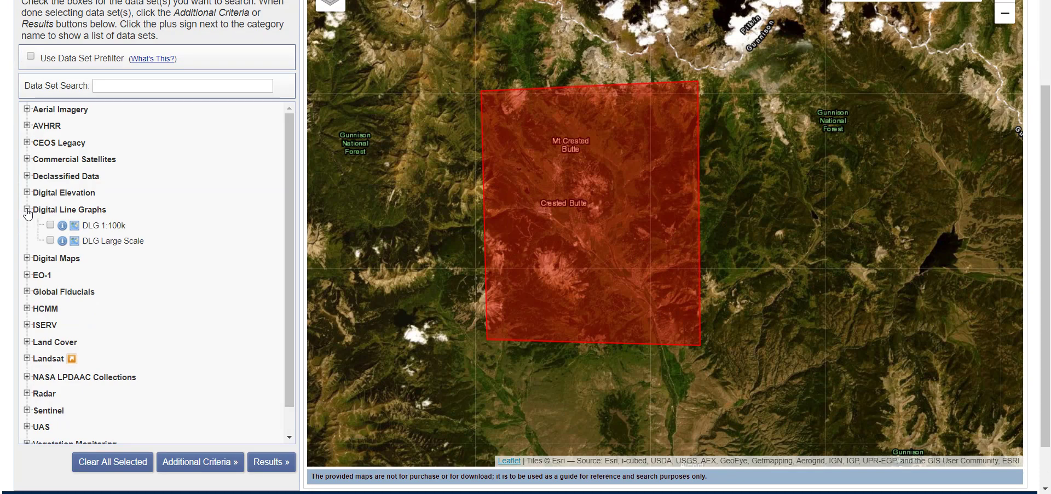
{"action": "left_click", "coordinate": [27, 209]}
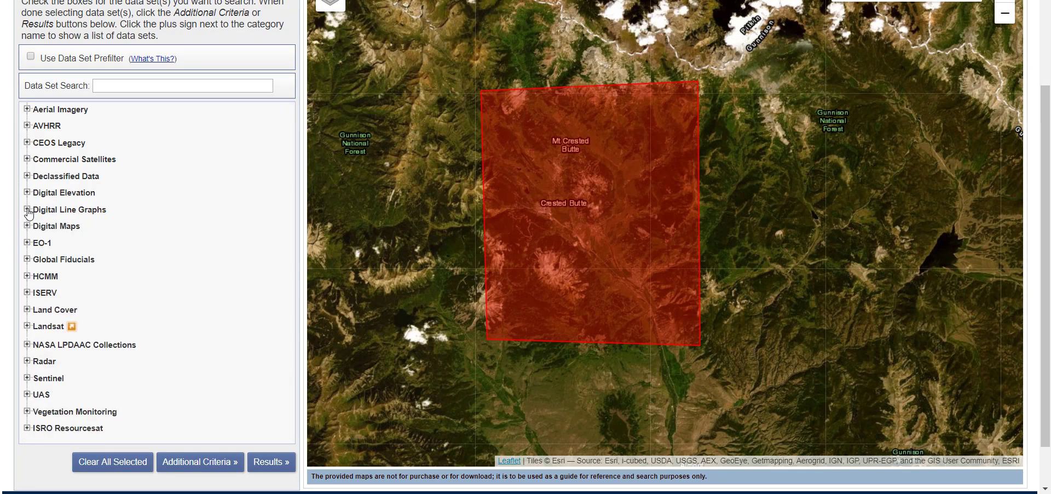
{"action": "left_click", "coordinate": [26, 309]}
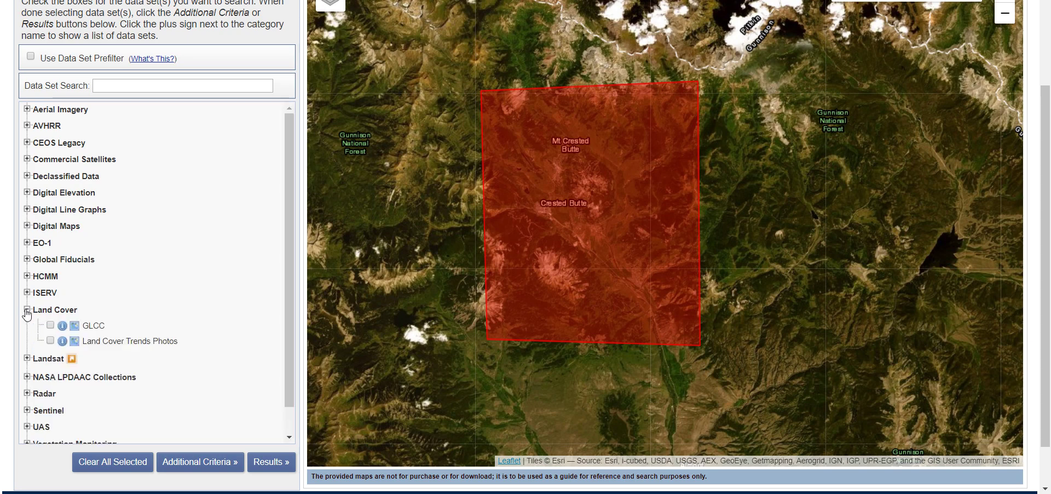
{"action": "left_click", "coordinate": [27, 309]}
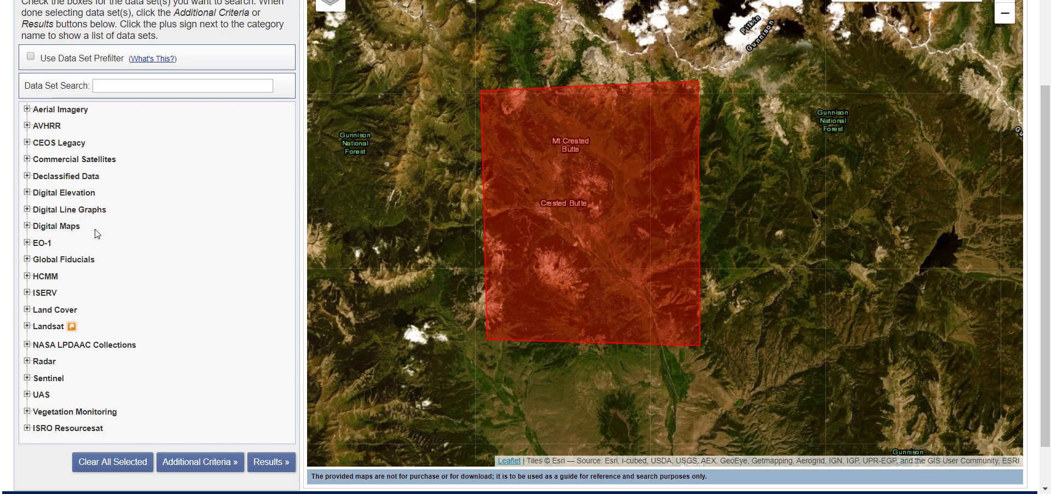
{"action": "left_click", "coordinate": [27, 194]}
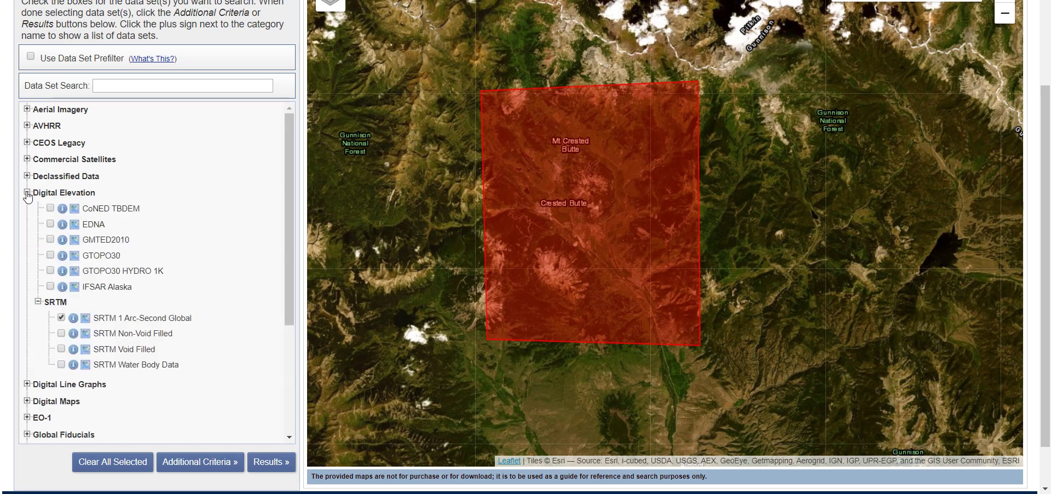
Step: Select SRTM 1 Arc-Second Global and list results SRTM1N38W107V3 and SRTM1N38W108V3
{"action": "left_click", "coordinate": [38, 303]}
{"action": "left_click", "coordinate": [38, 303]}
{"action": "left_click", "coordinate": [61, 317]}
{"action": "left_click", "coordinate": [274, 467]}
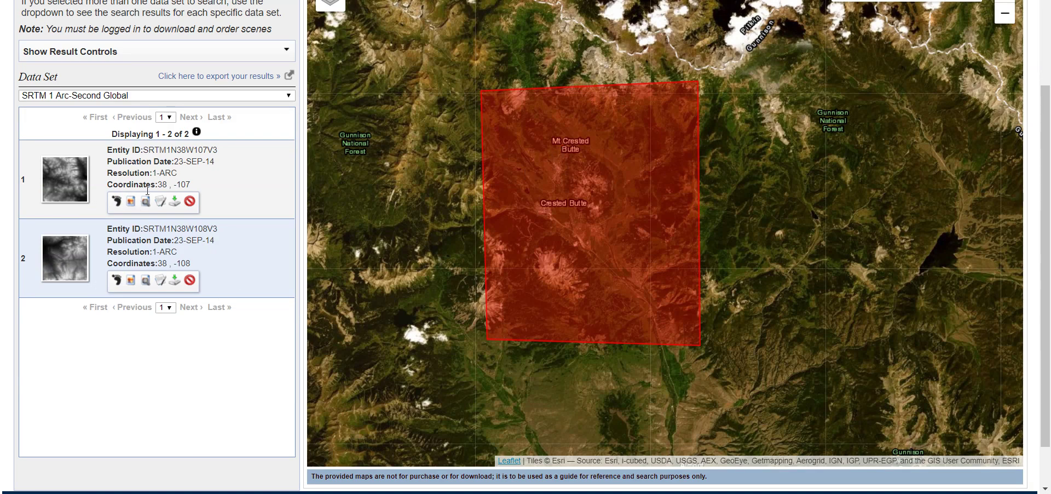
{"action": "left_click", "coordinate": [116, 201]}
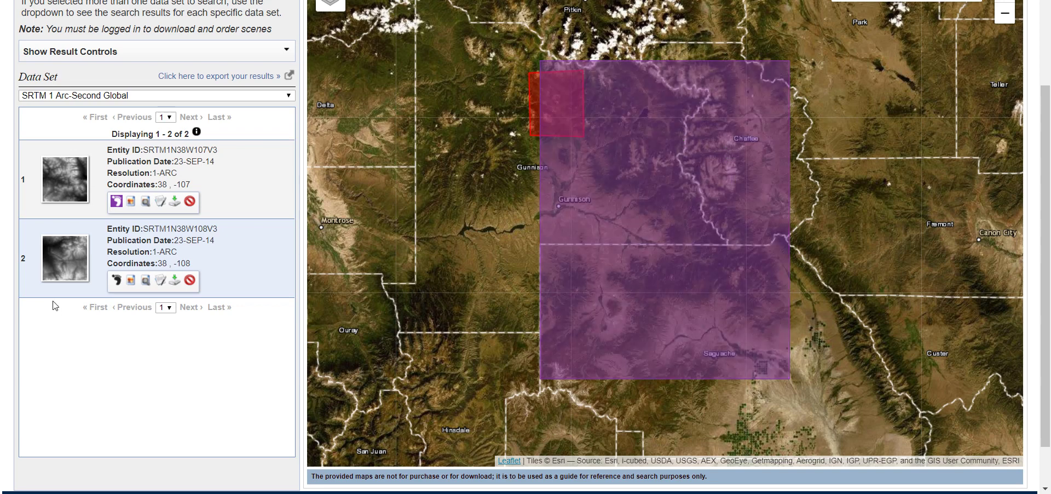
{"action": "left_click", "coordinate": [117, 281]}
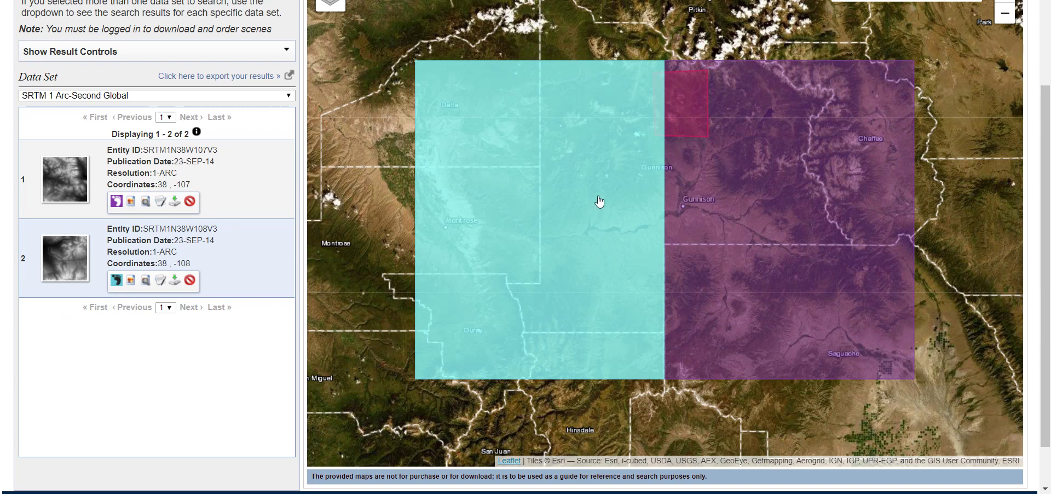
{"action": "scroll", "coordinate": [662, 96], "scroll_direction": "up", "scroll_amount": 1}
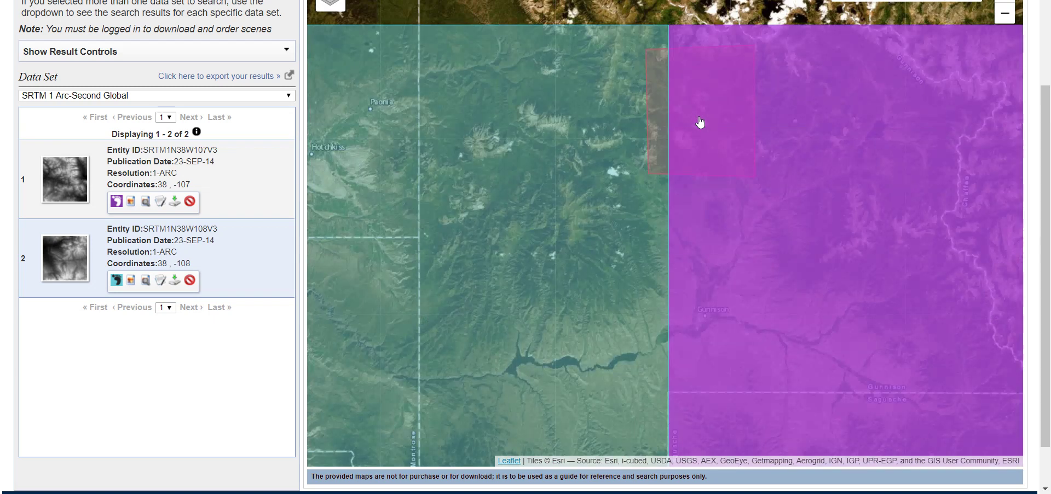
{"action": "scroll", "coordinate": [697, 122], "scroll_direction": "up", "scroll_amount": 2}
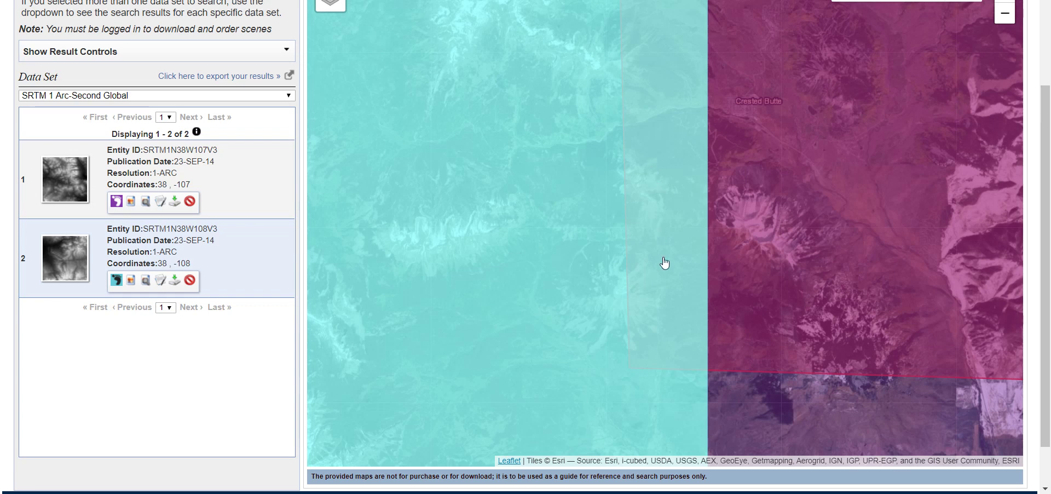
{"action": "scroll", "coordinate": [682, 235], "scroll_direction": "down", "scroll_amount": 1}
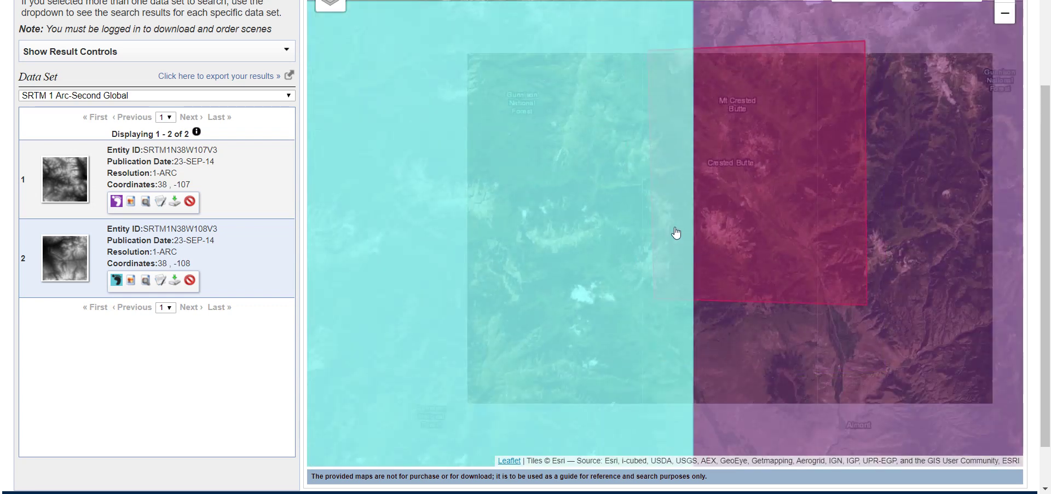
{"action": "scroll", "coordinate": [665, 225], "scroll_direction": "down", "scroll_amount": 1}
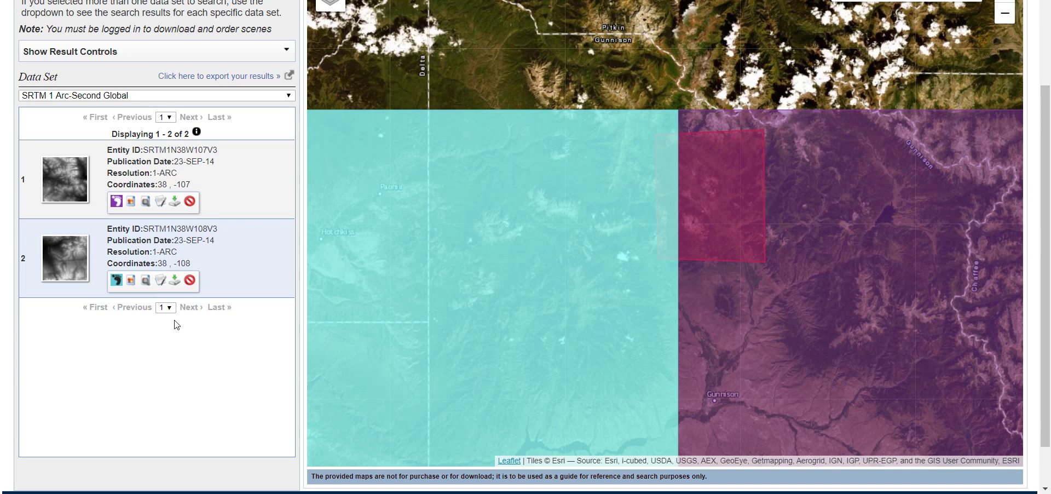
{"action": "left_click", "coordinate": [116, 280]}
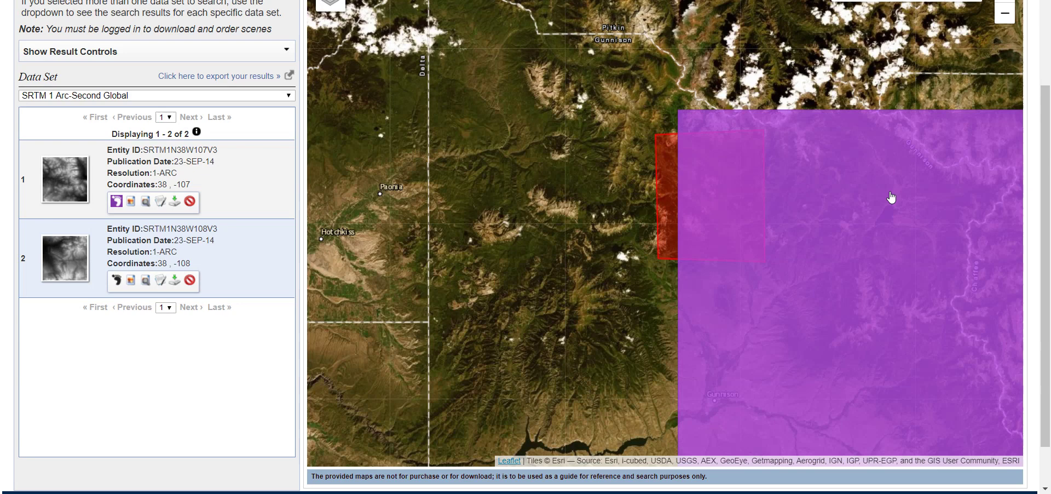
{"action": "left_click", "coordinate": [116, 201]}
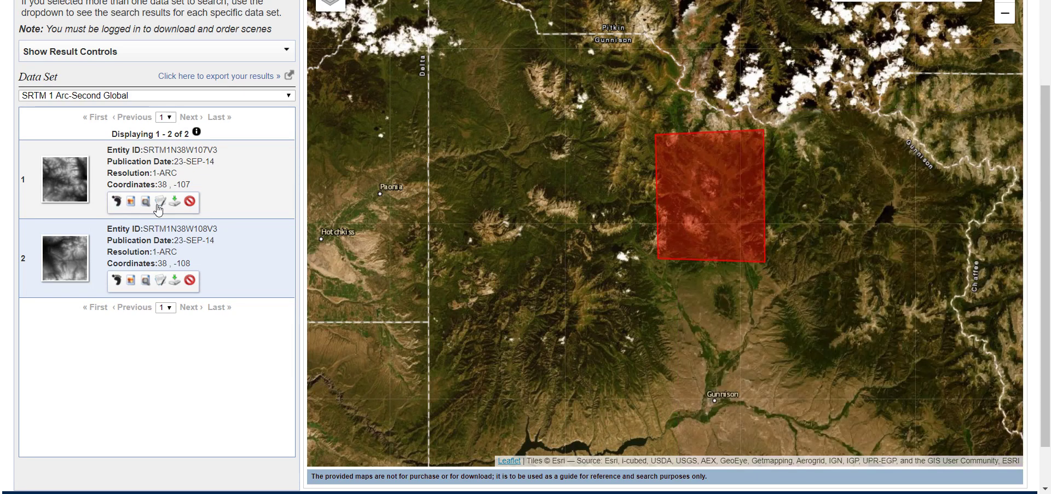
Step: Show the BIL, DTED and GeoTIFF download options for tile SRTM1N38W107V3
{"action": "left_click", "coordinate": [175, 200]}
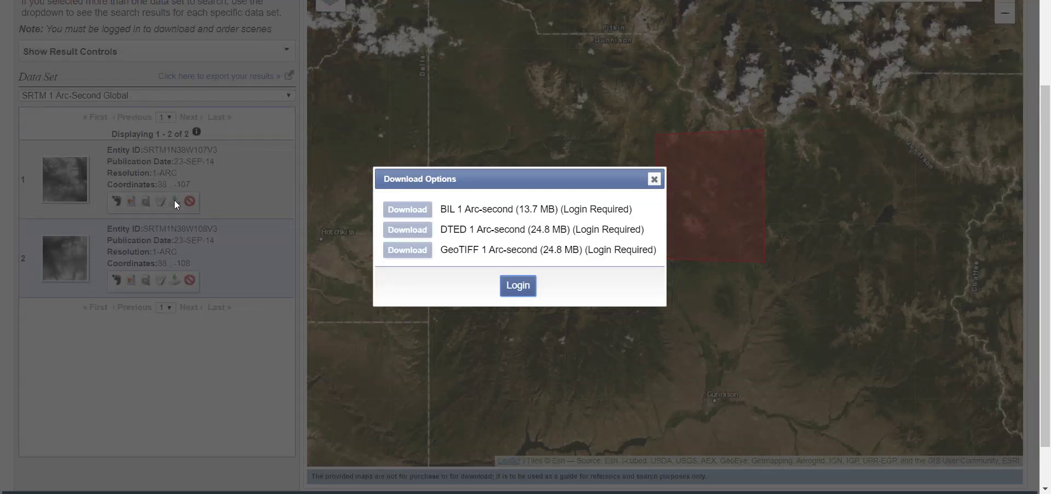